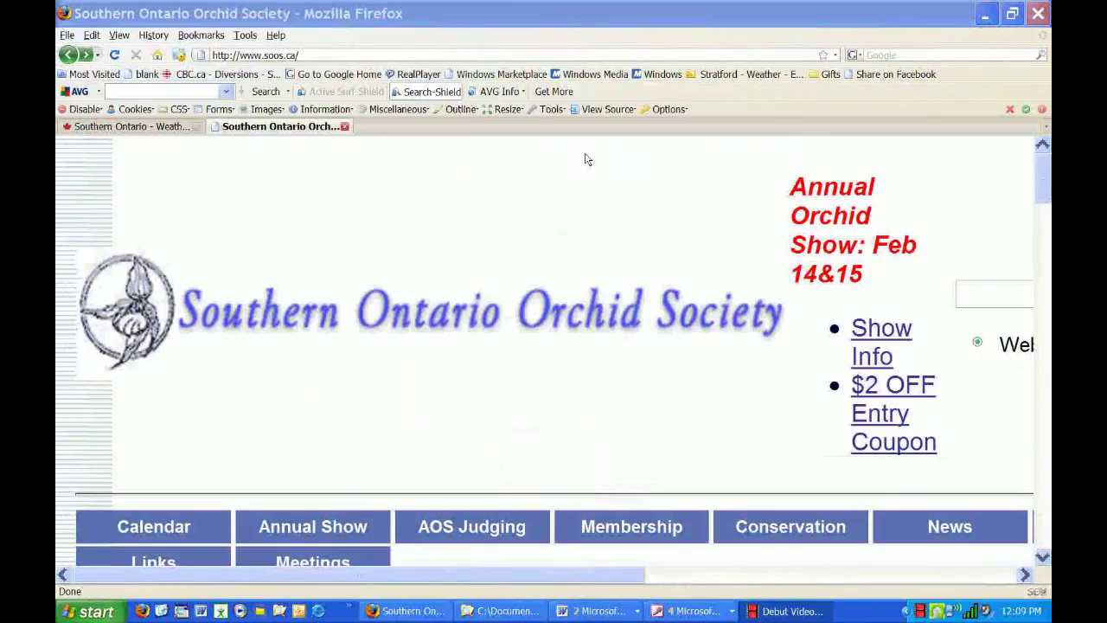
Scroll down the soos.ca homepage and bring up the Annual Show submenu.
scroll(620, 441, "down", 3)
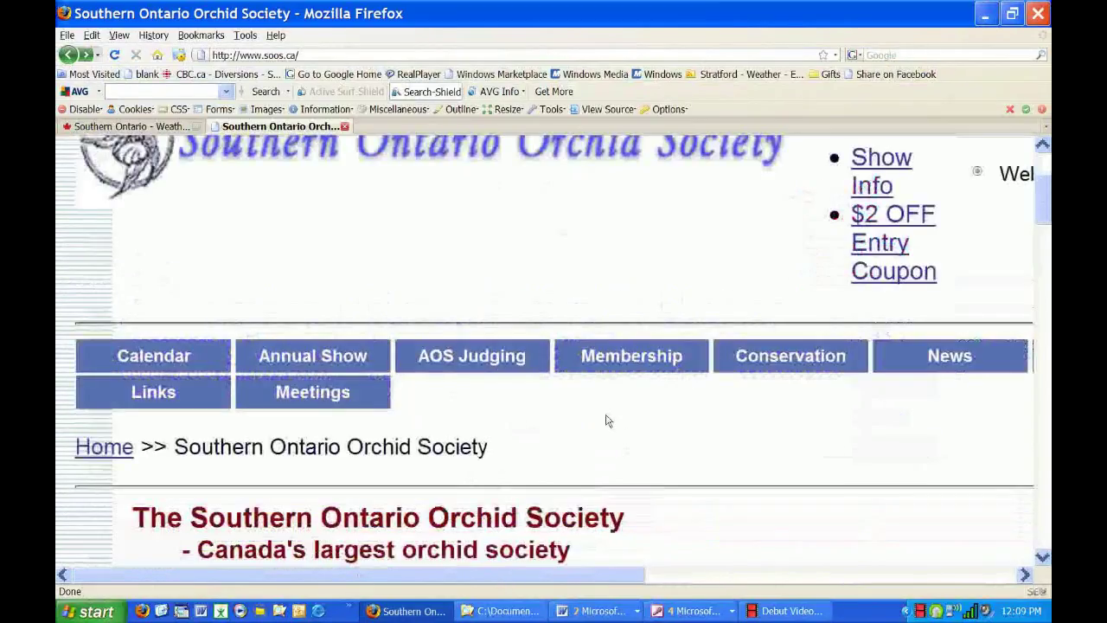
mouse_move(359, 346)
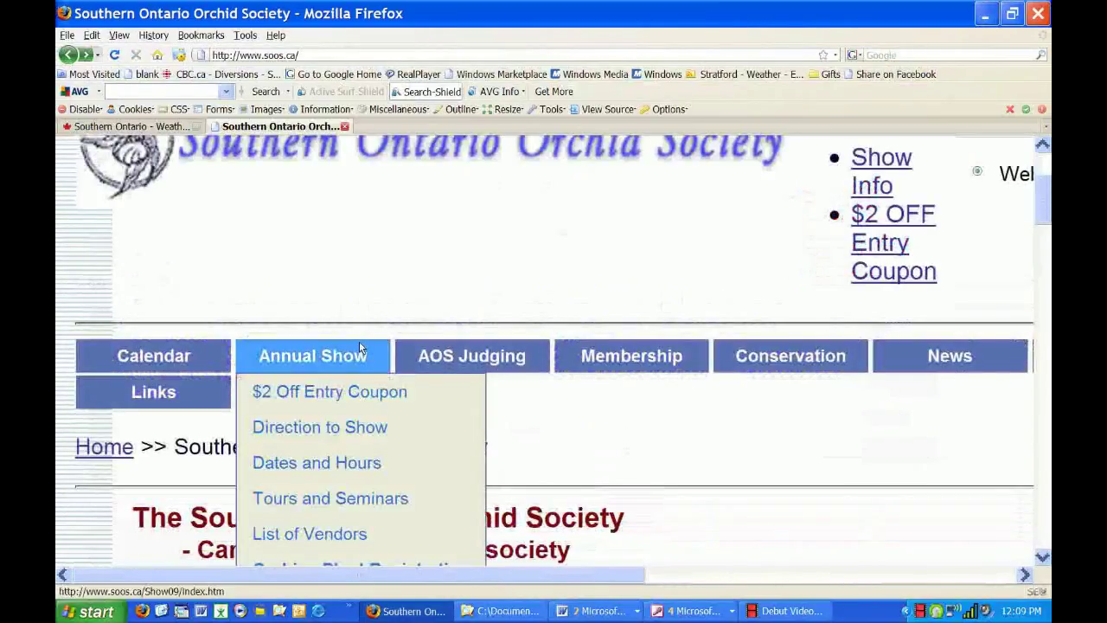
scroll(359, 346, "down", 2)
scroll(360, 238, "down", 2)
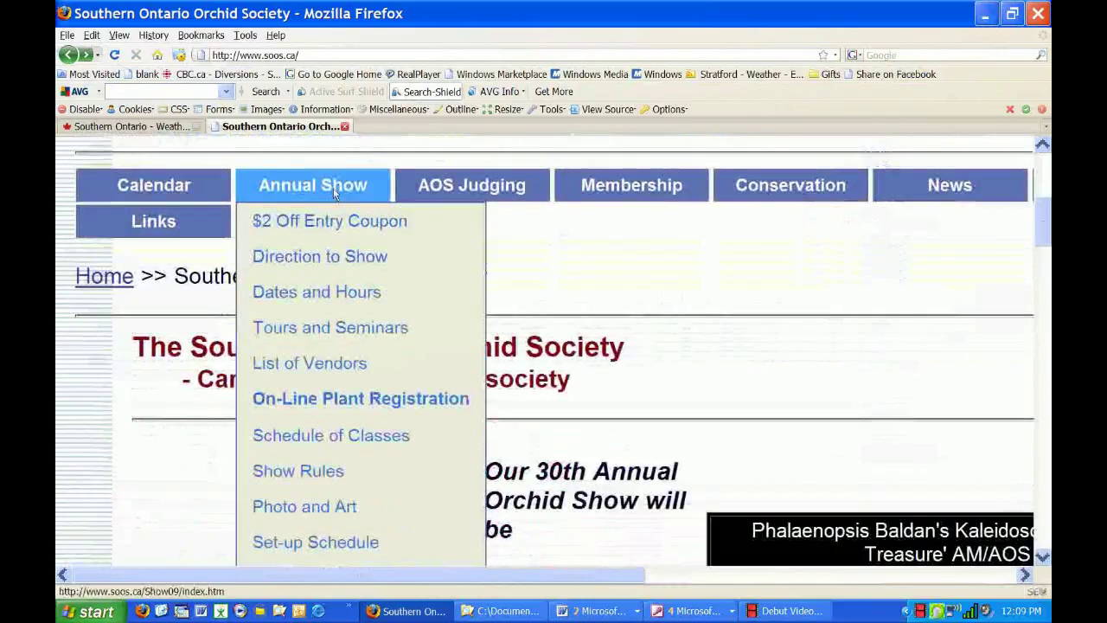
Go through On-Line Plant Registration into the registration system and reach the Exhibitor Login form.
left_click(334, 403)
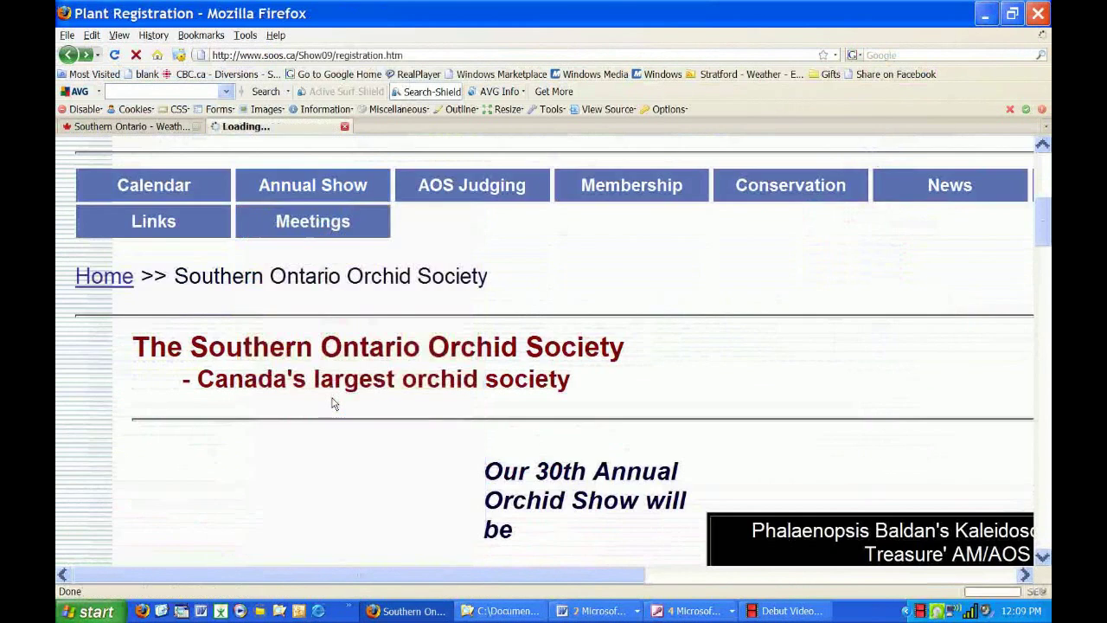
scroll(334, 403, "down", 5)
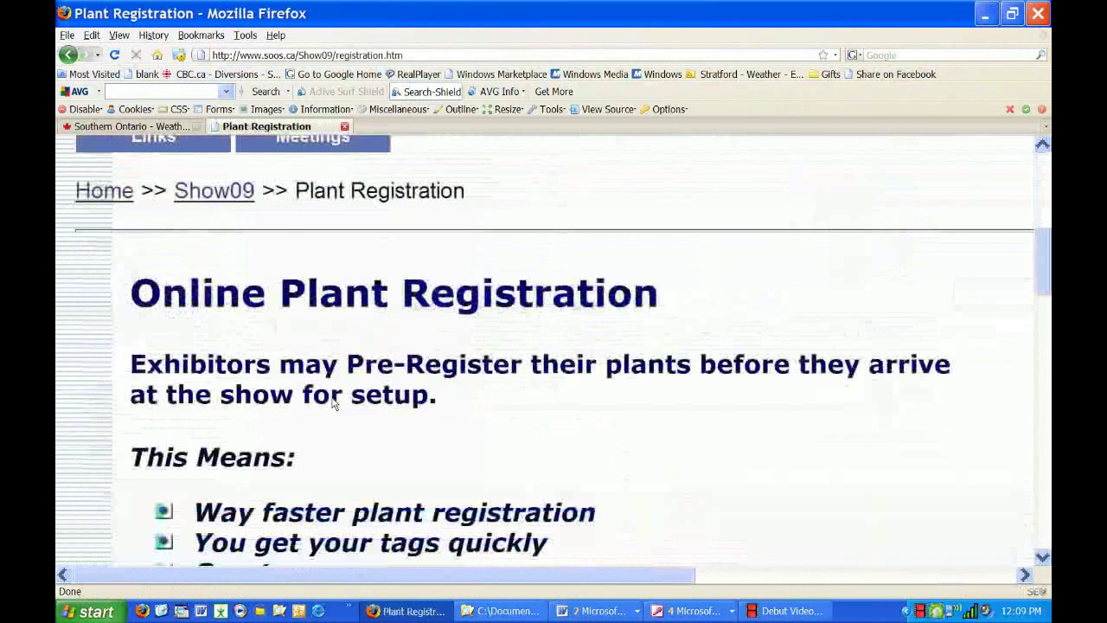
scroll(334, 403, "down", 14)
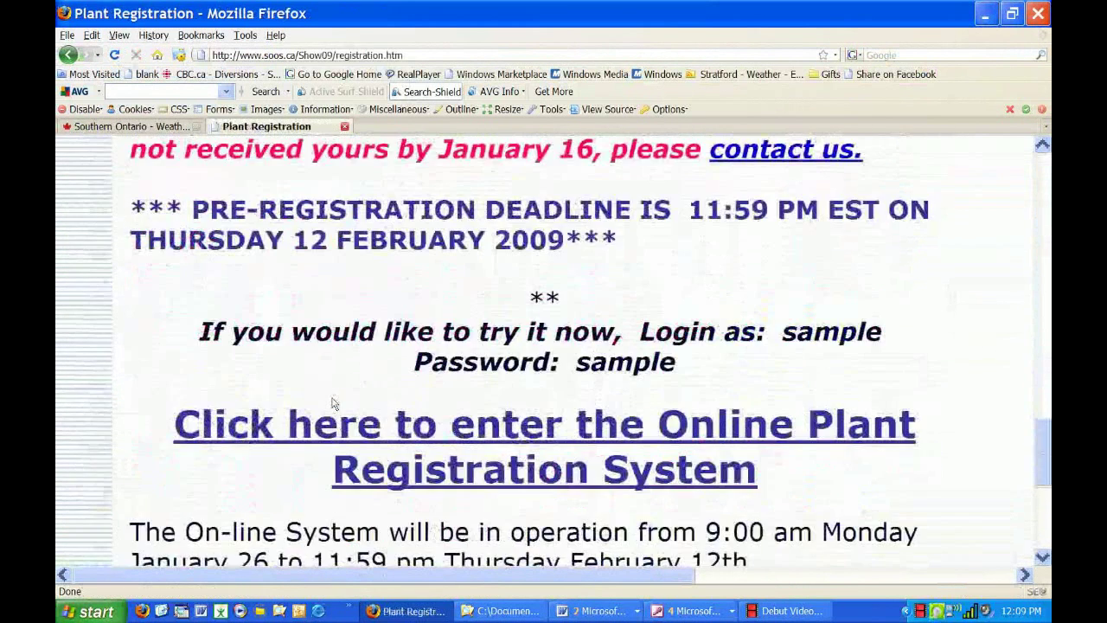
scroll(334, 403, "down", 1)
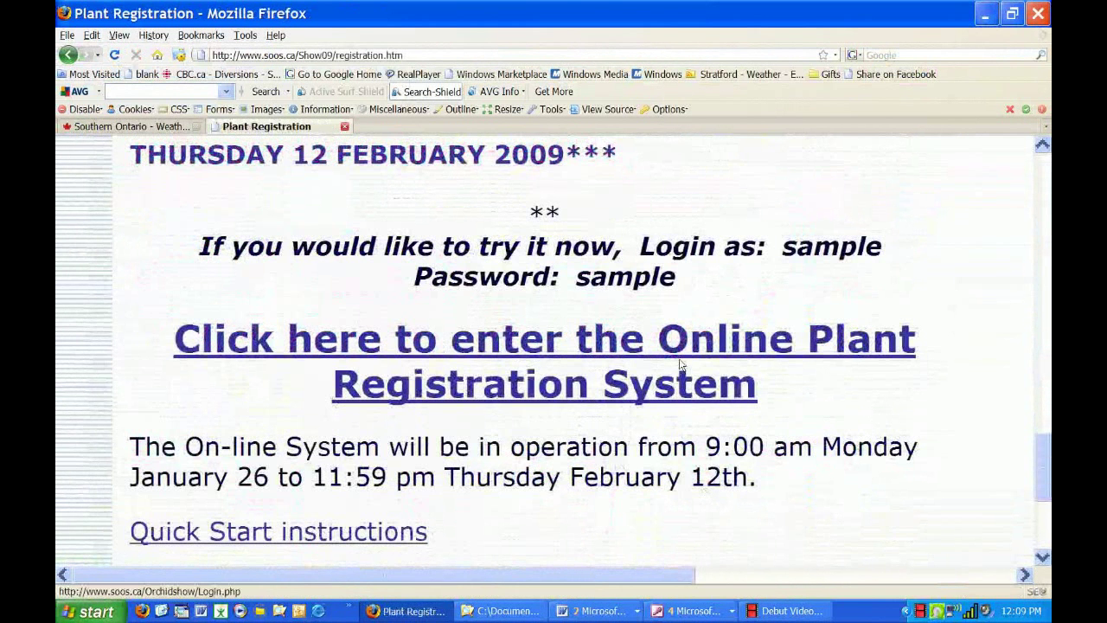
left_click(564, 351)
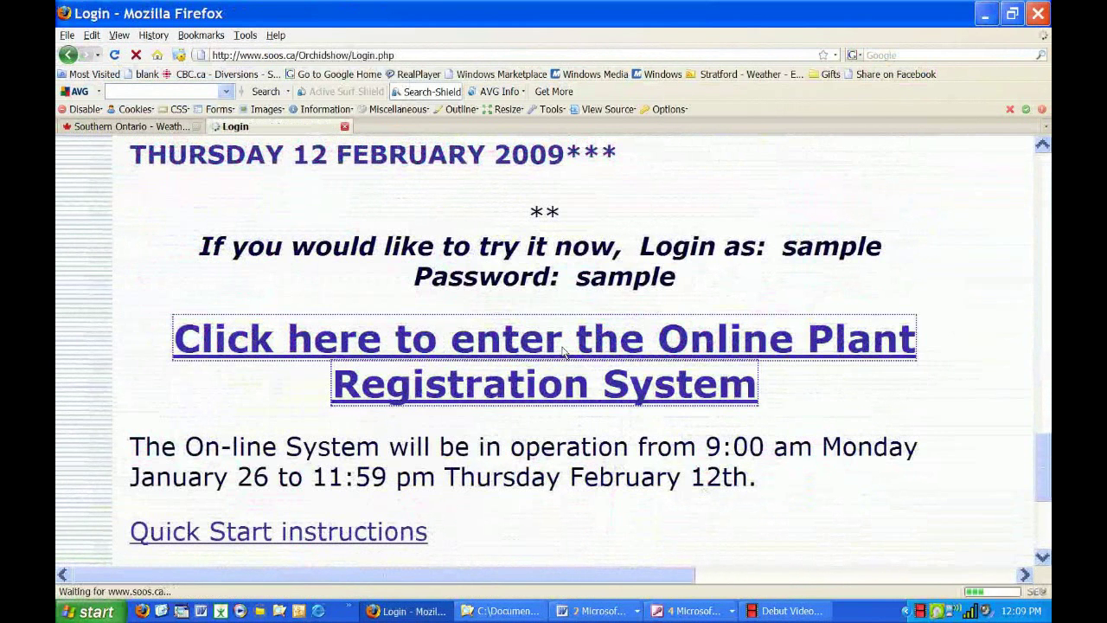
scroll(562, 350, "down", 5)
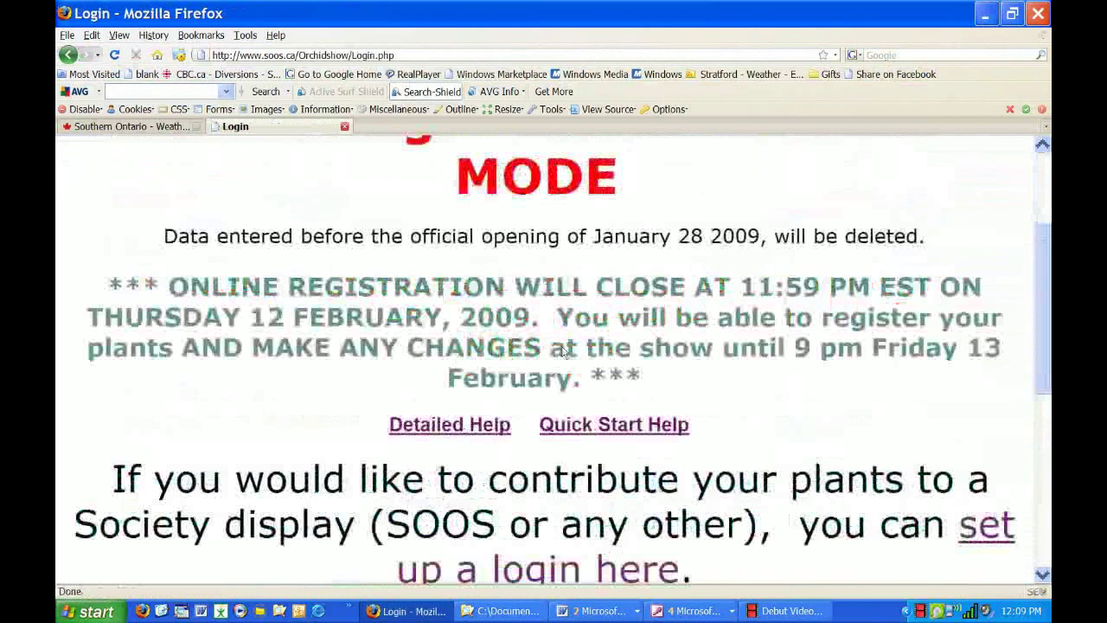
scroll(562, 350, "up", 5)
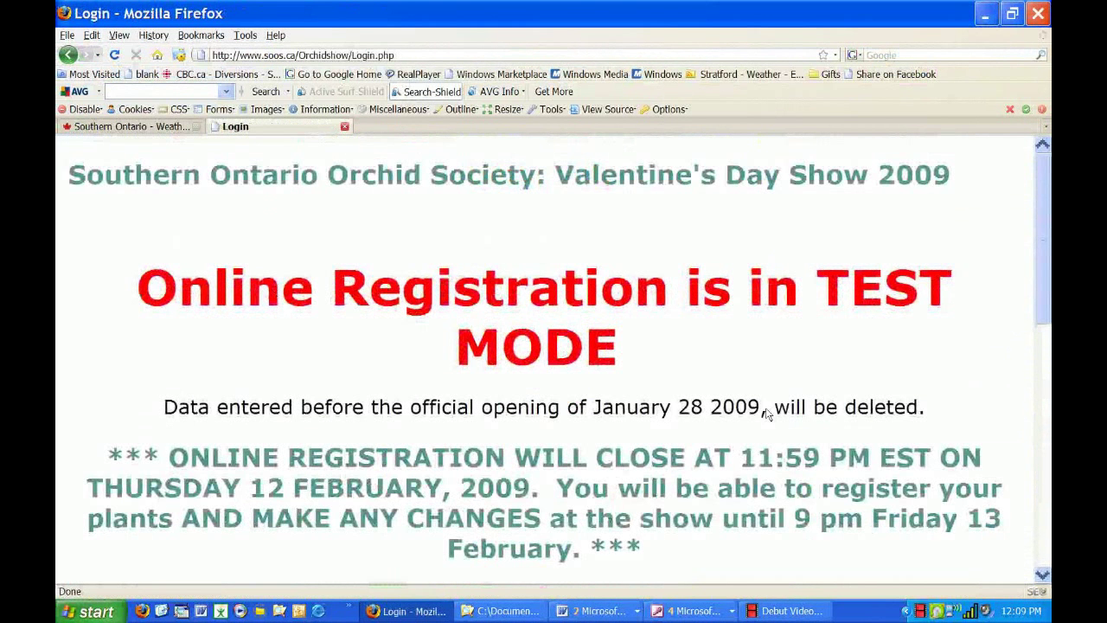
scroll(722, 397, "down", 10)
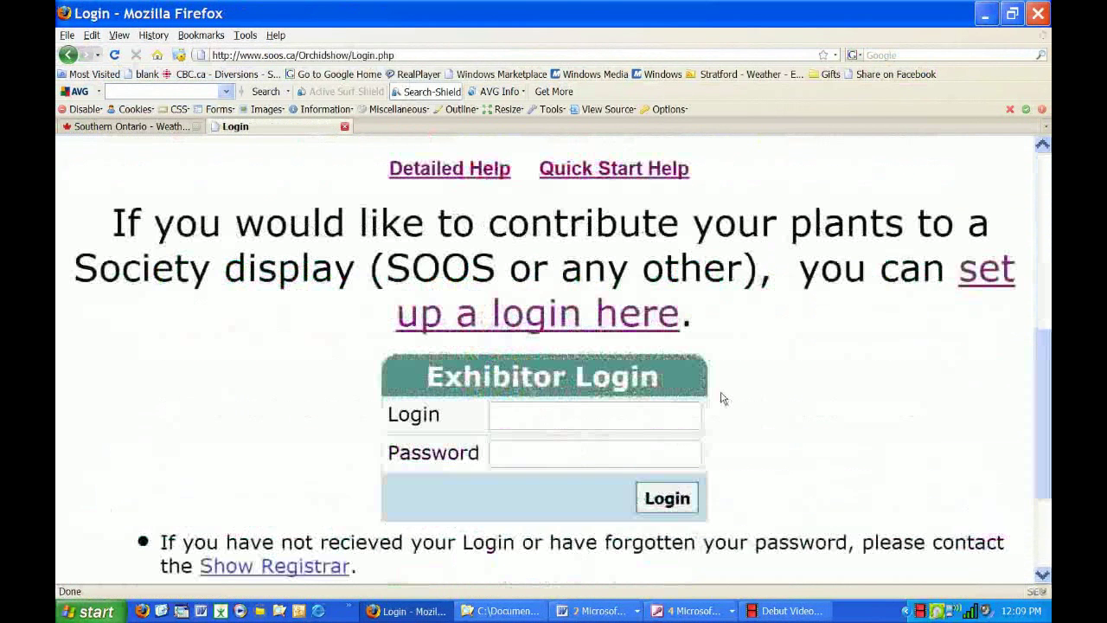
left_click(572, 337)
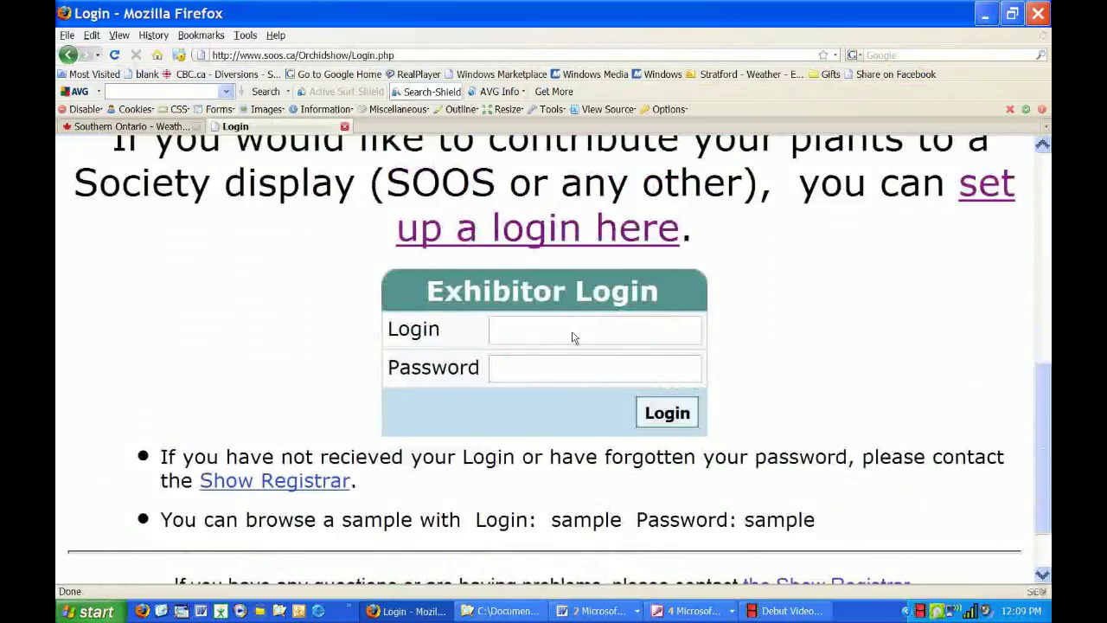
Log in with the demo exhibitor's login name and password.
type("sample")
key("Tab")
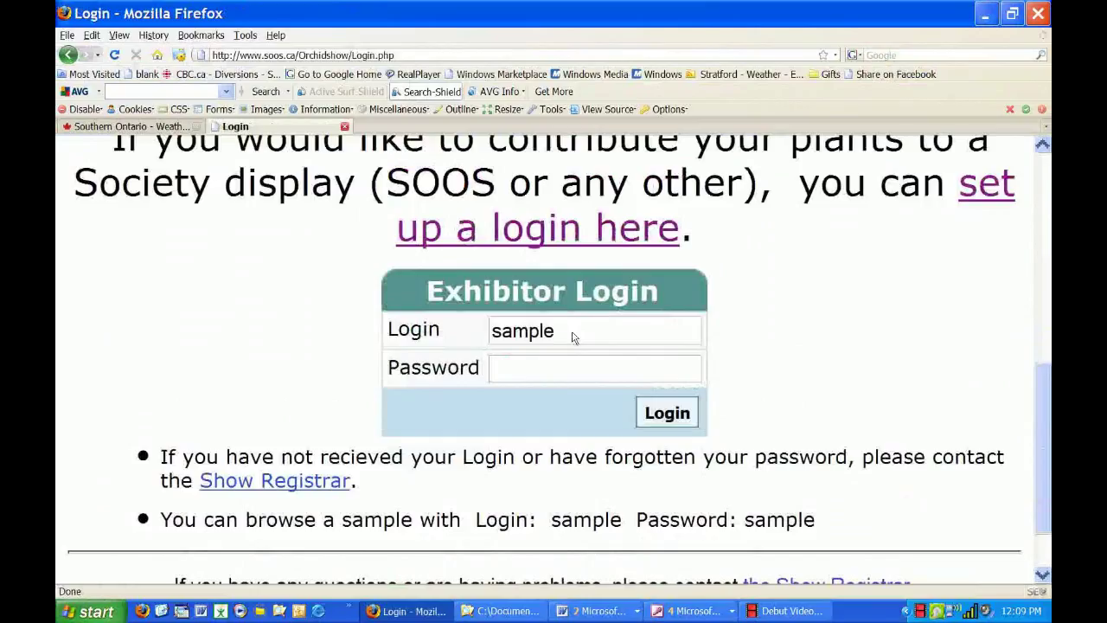
type("sample")
left_click(667, 415)
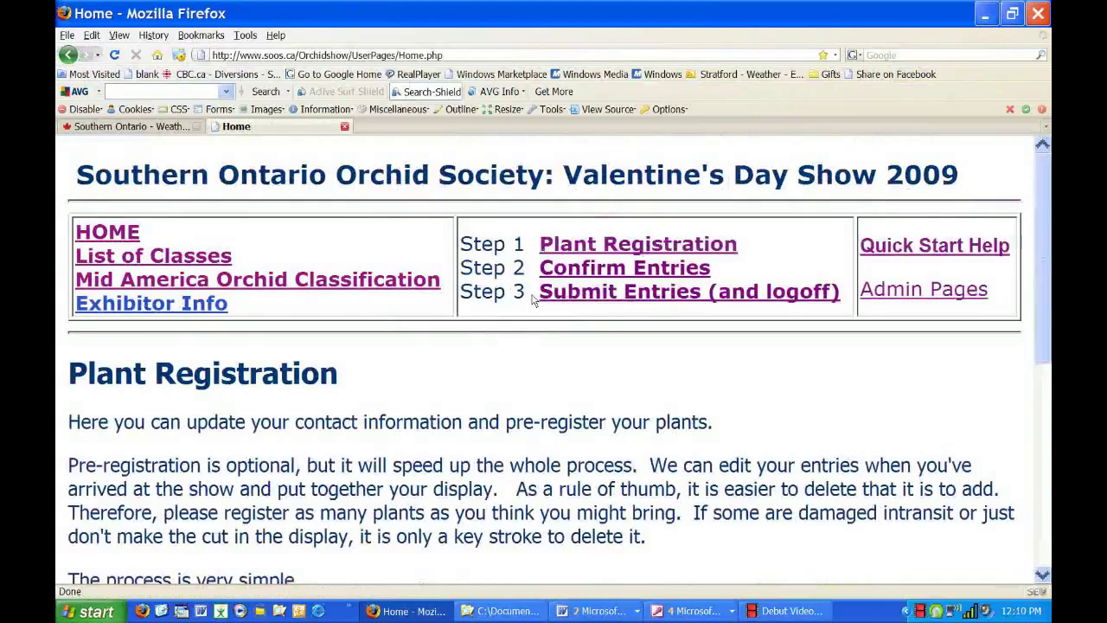
Open the Step 1 'Plant Registration' page from the home page.
left_click(681, 249)
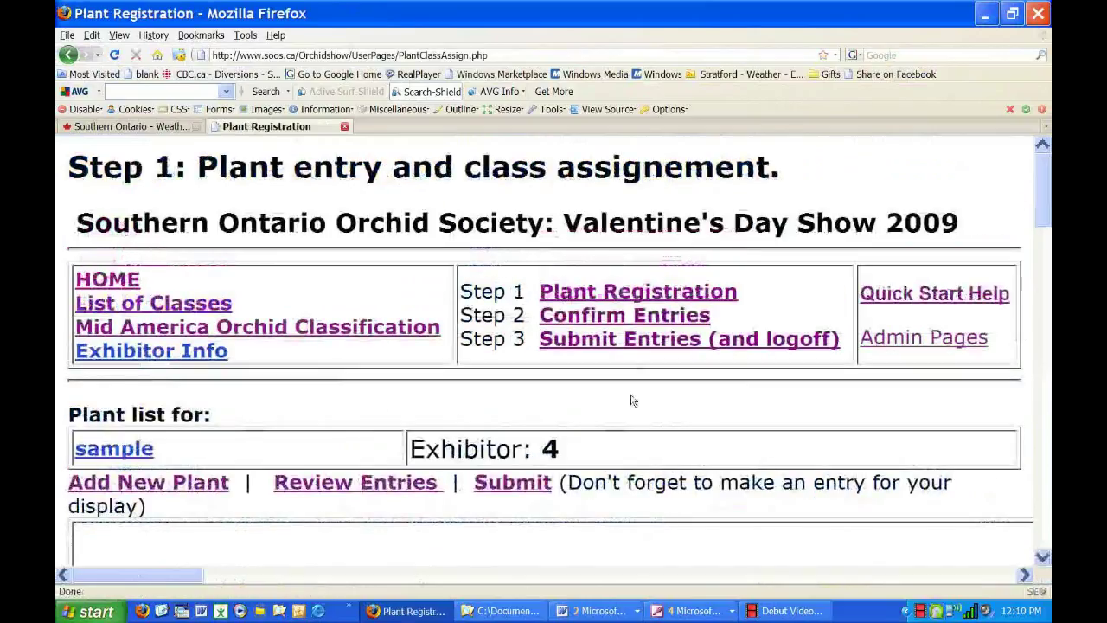
Scroll past the empty List of Plant table to the blank Add/Edit Plant and Display form.
scroll(633, 401, "down", 5)
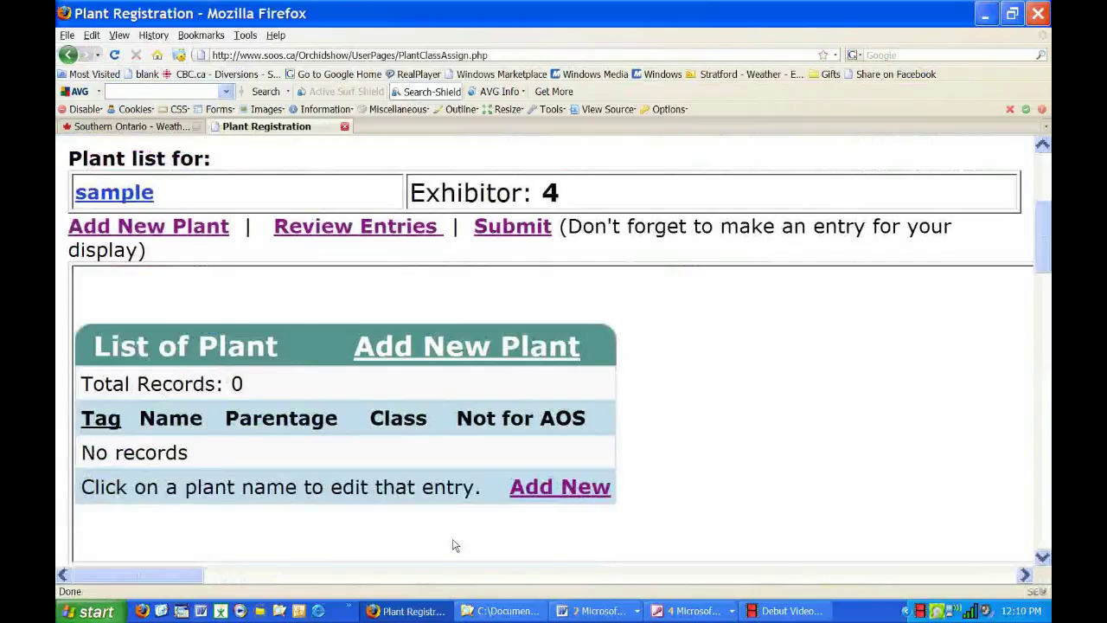
left_click(456, 353)
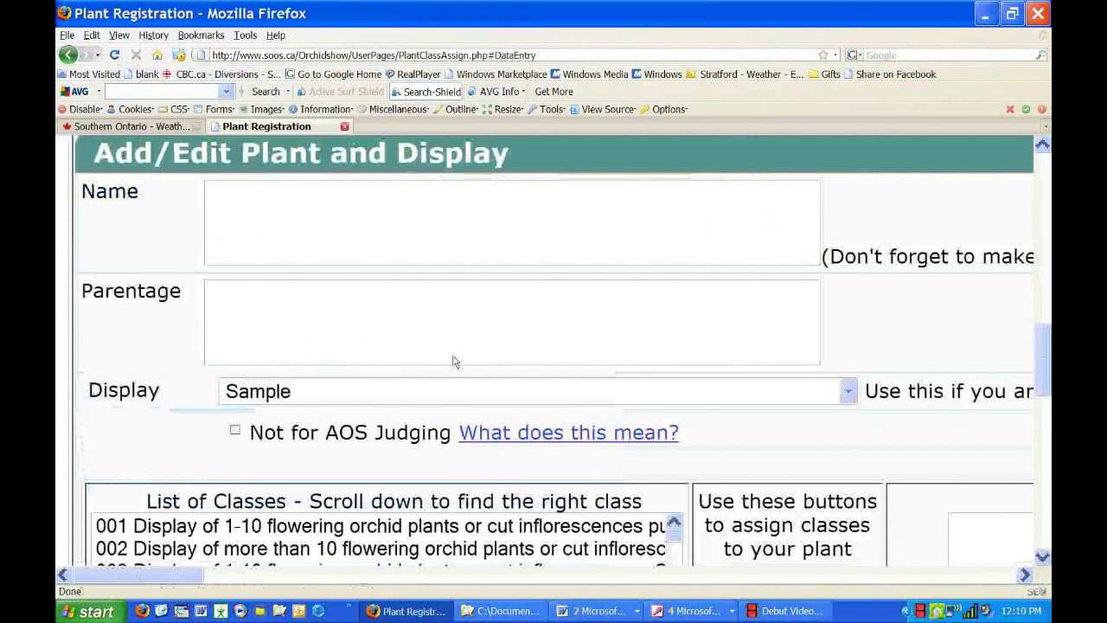
scroll(459, 357, "up", 5)
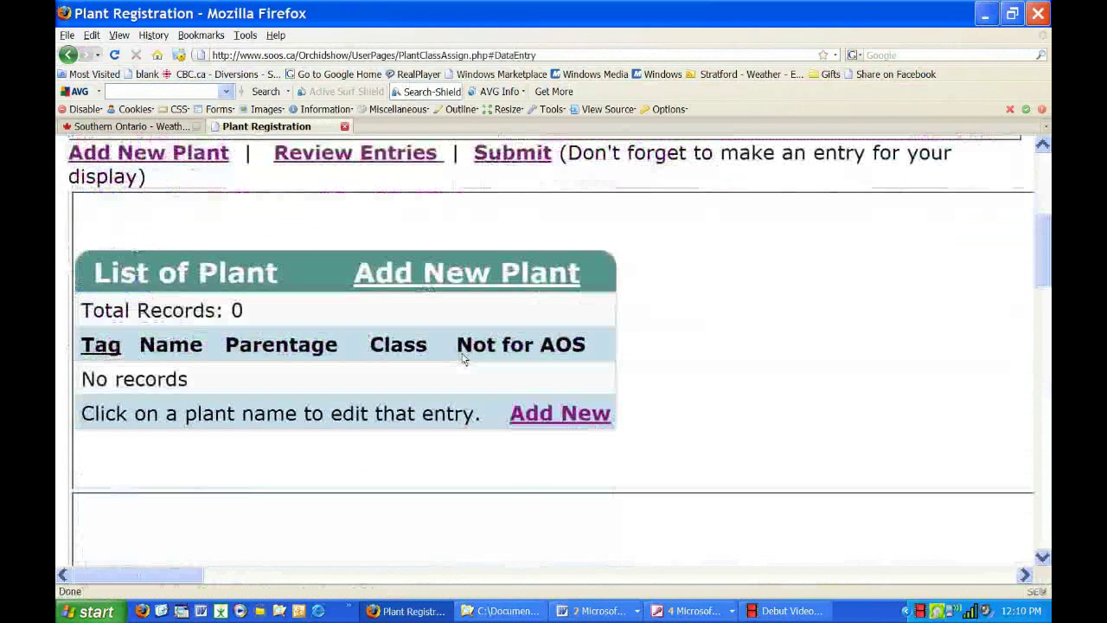
scroll(462, 359, "down", 6)
scroll(463, 359, "up", 1)
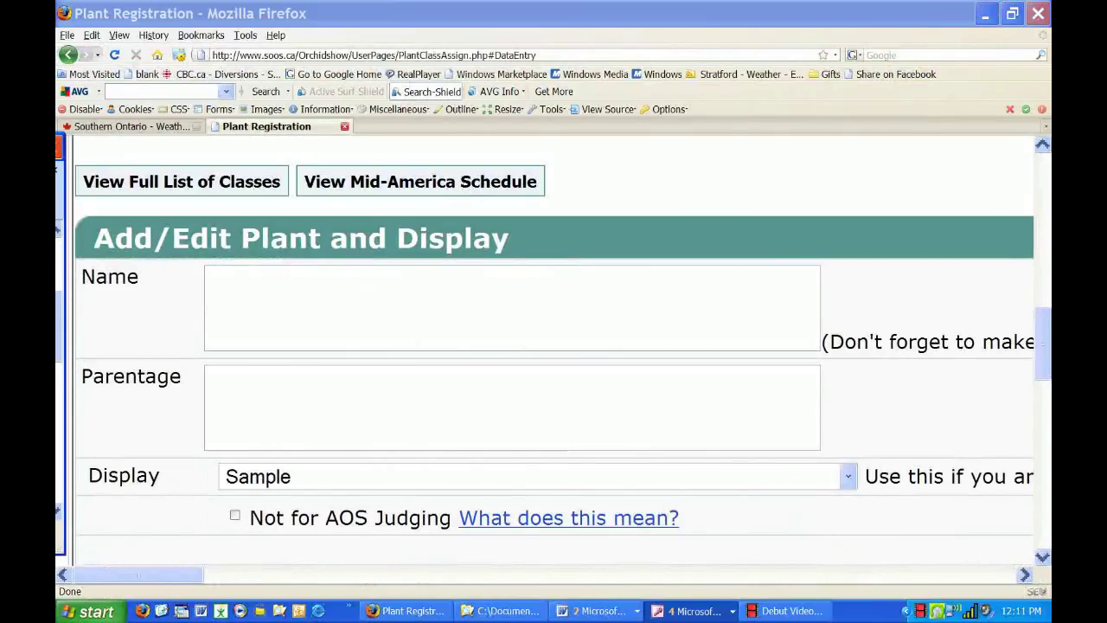
Enter 'Phalaenopsis amabilis' as the plant name and view the Display society options.
left_click(352, 303)
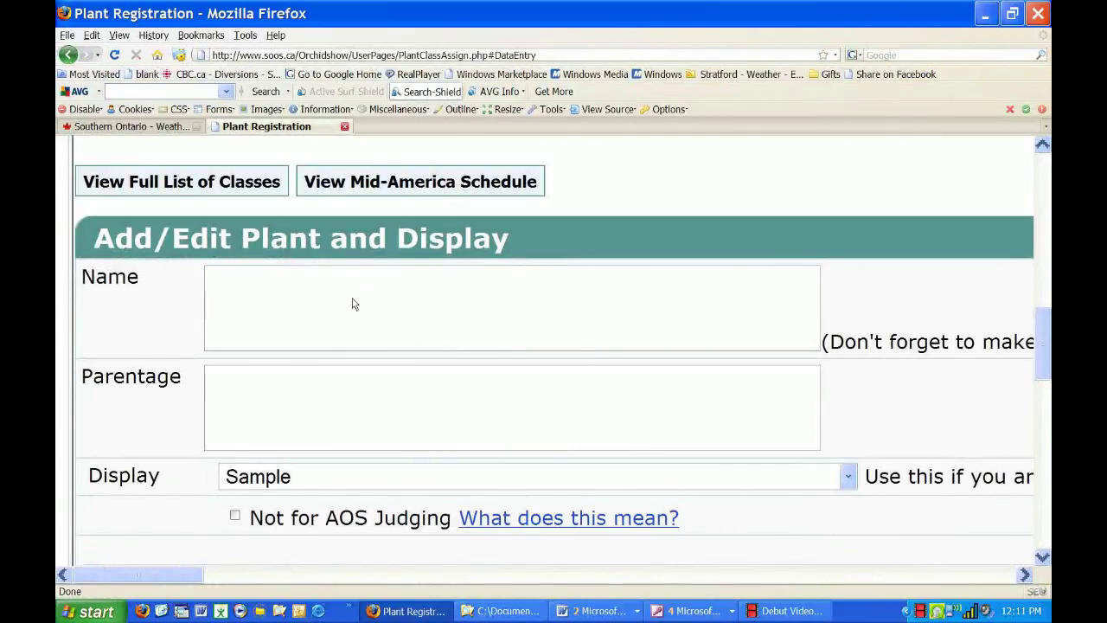
type("P")
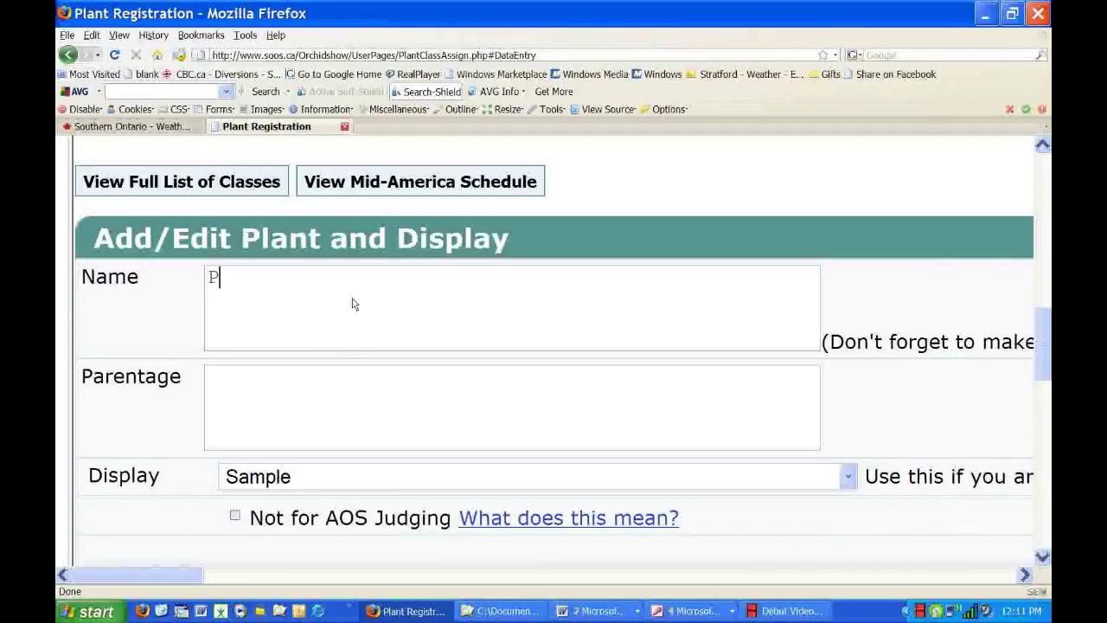
type("halaeno")
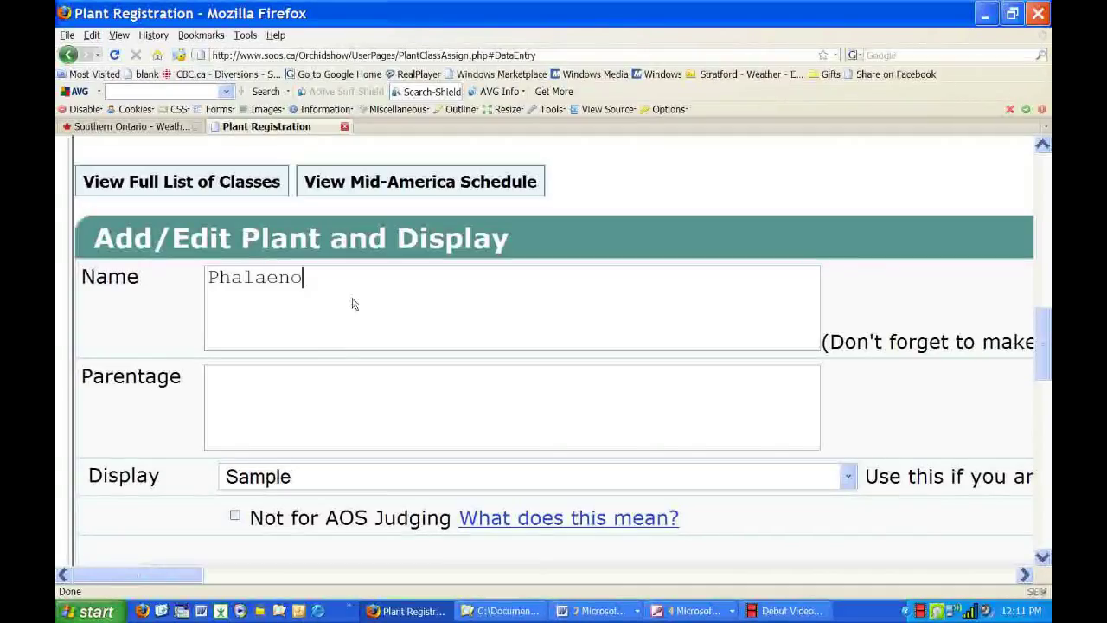
type("psis")
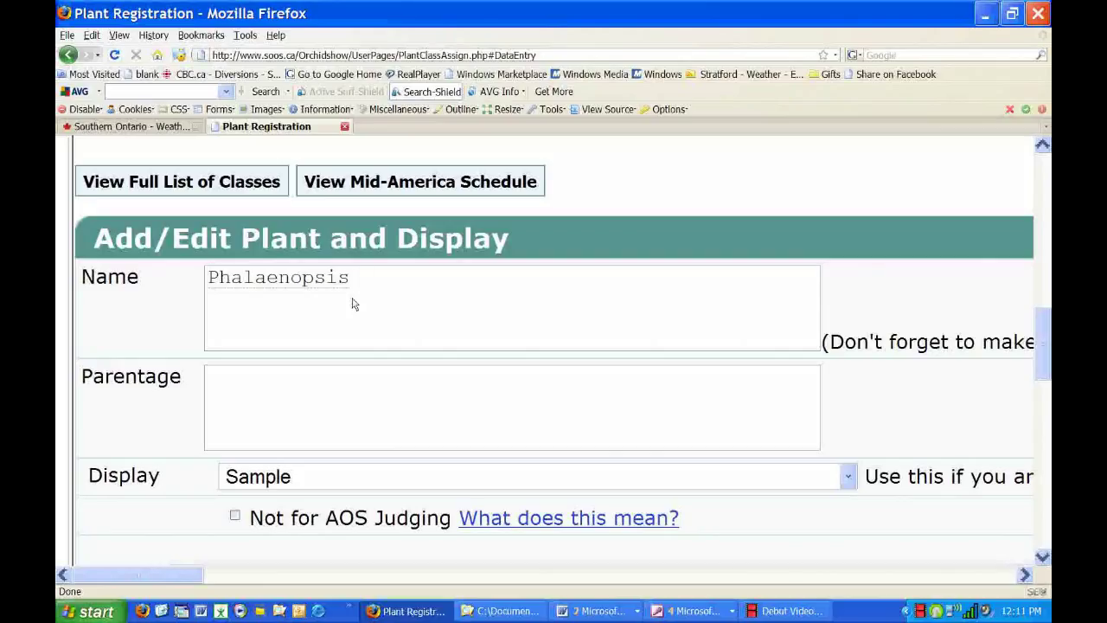
type(" amabilis")
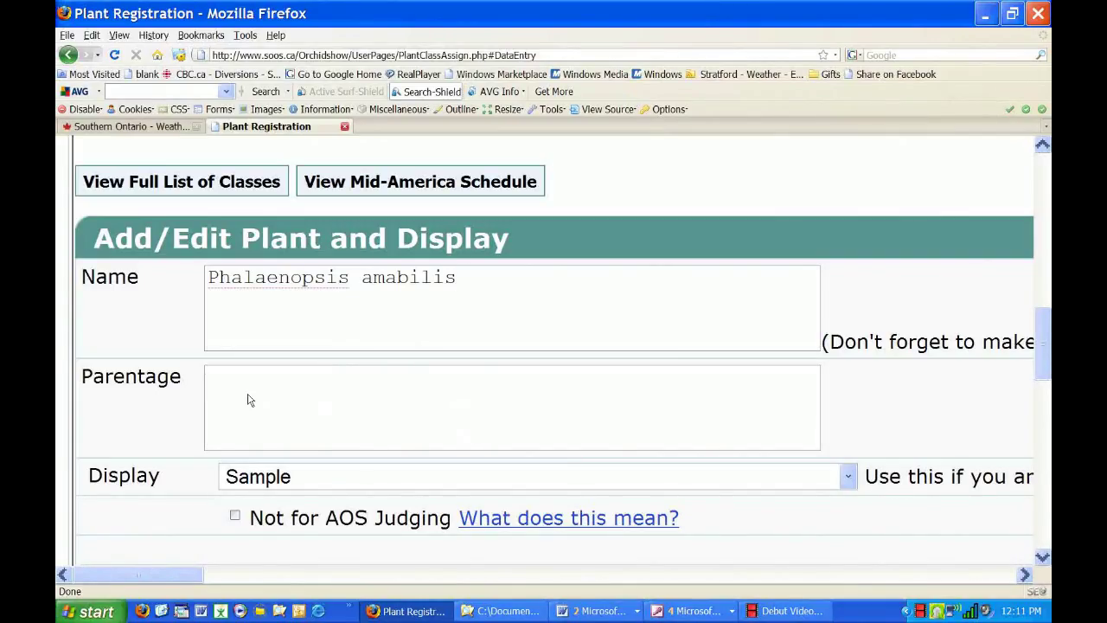
left_click(347, 479)
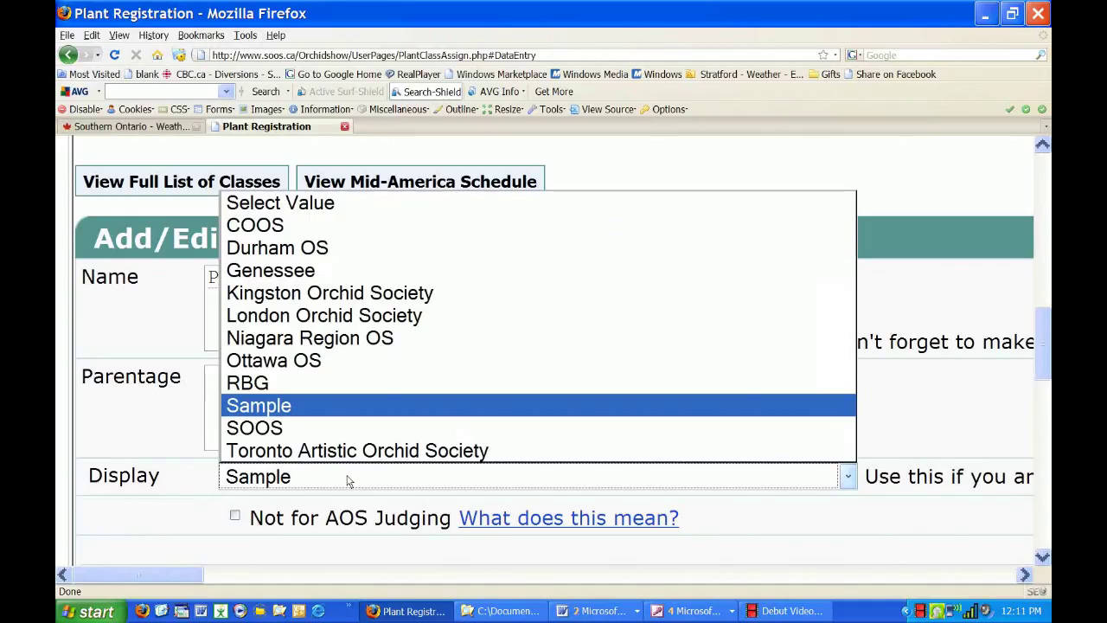
Leave Display as Sample and view the 'What does this mean?' note for Not for AOS Judging.
left_click(286, 477)
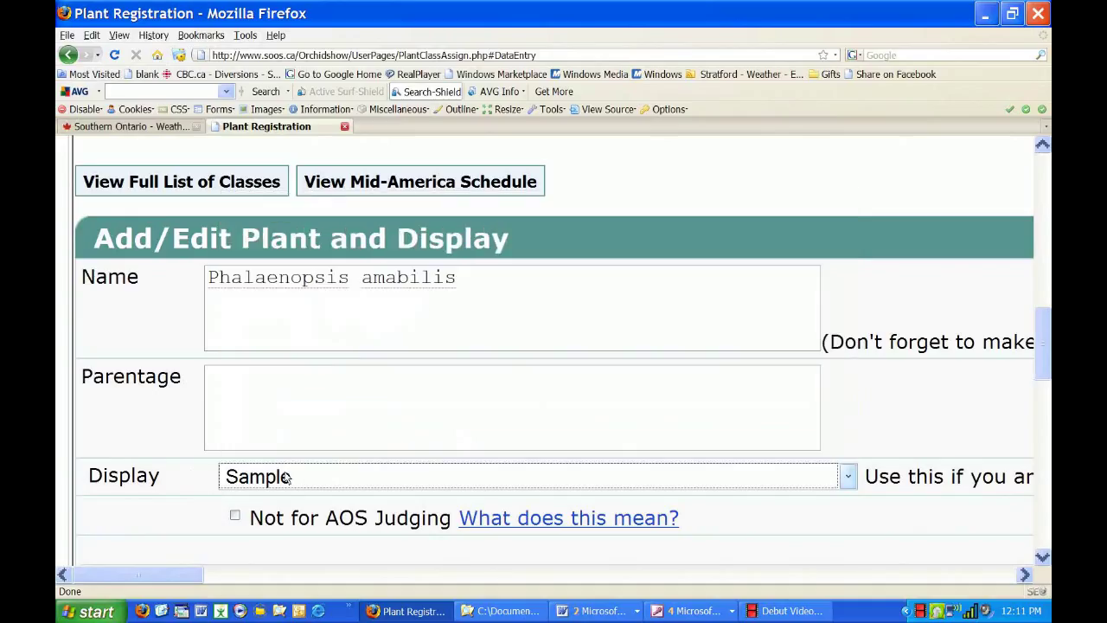
left_click(153, 514)
scroll(153, 514, "down", 2)
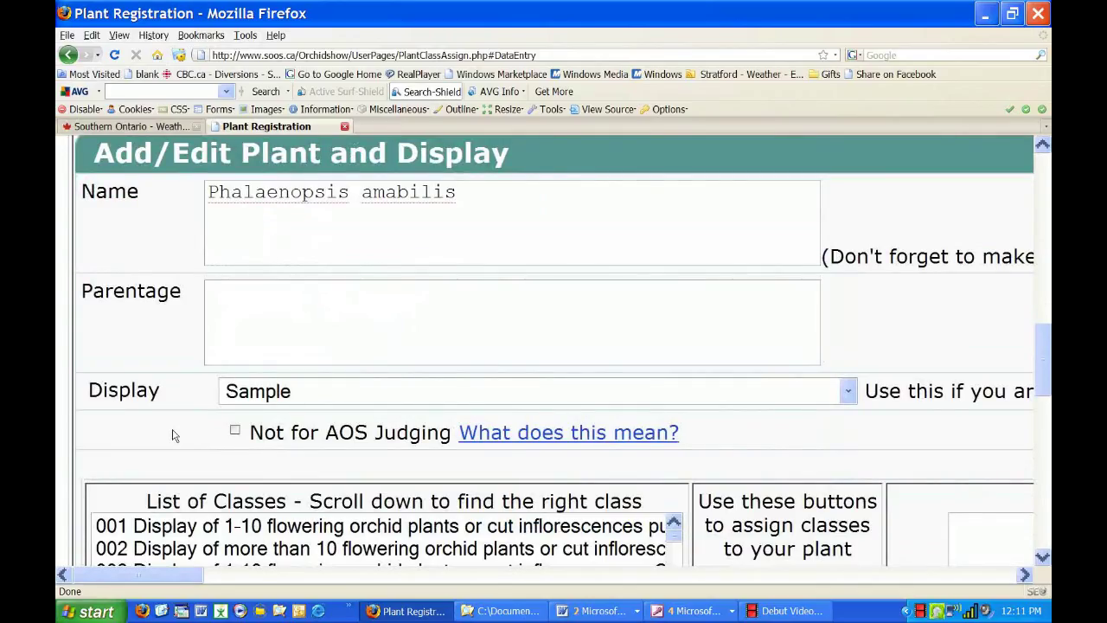
left_click(524, 442)
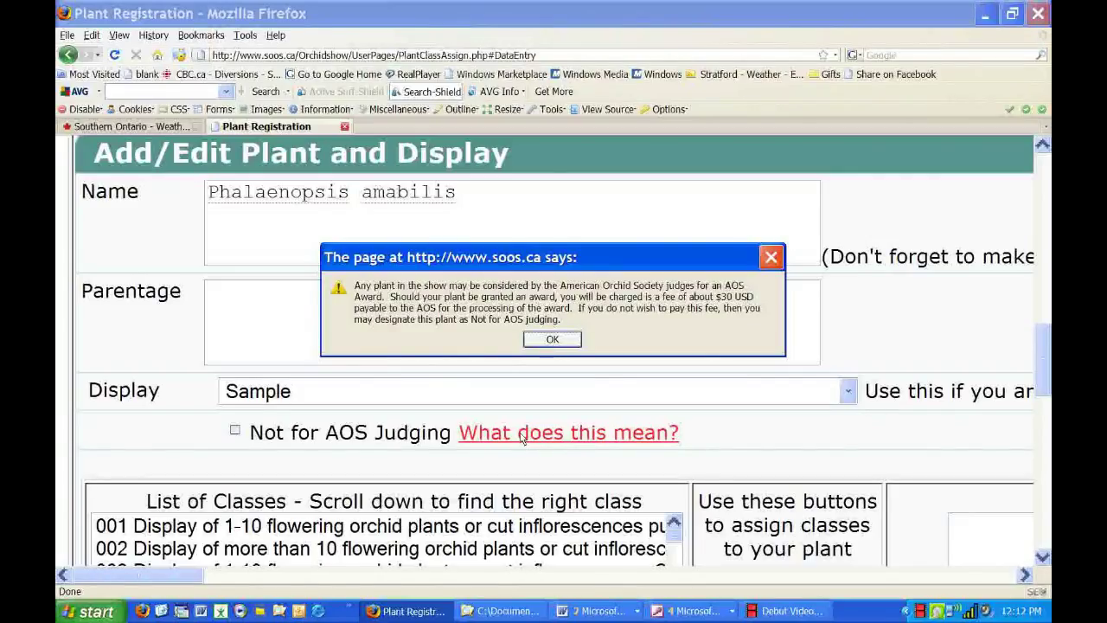
Close the AOS judging fee alert, leaving Not for AOS Judging unticked.
left_click(560, 345)
left_click(379, 433)
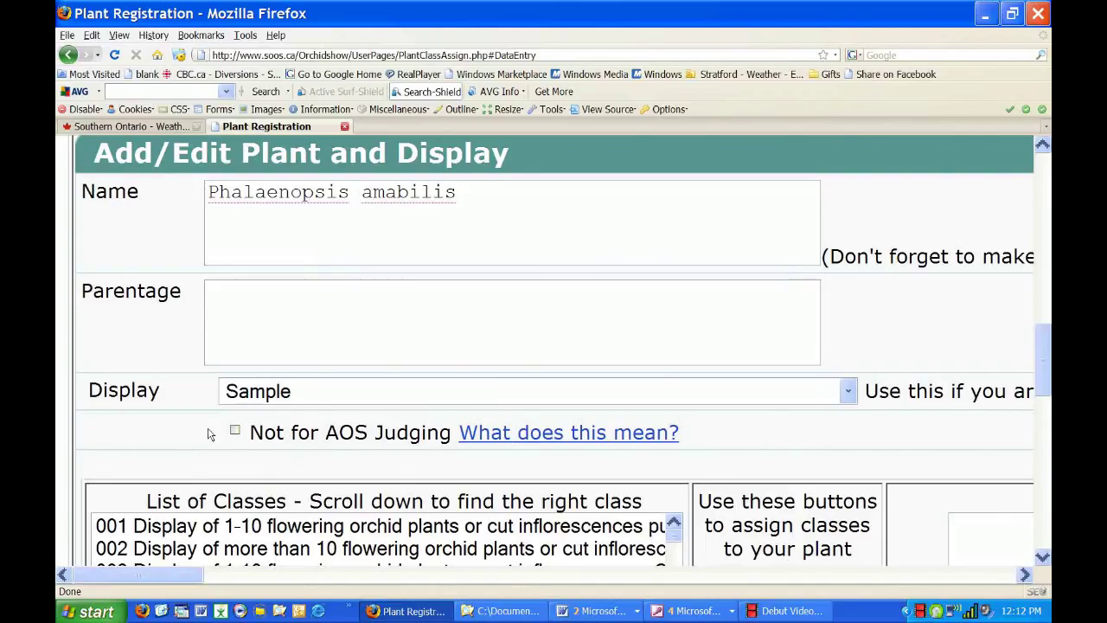
Scroll through the List of Classes down to the Paphiopedilum classes around 036.
scroll(210, 433, "down", 3)
scroll(210, 433, "down", 2)
scroll(211, 432, "up", 1)
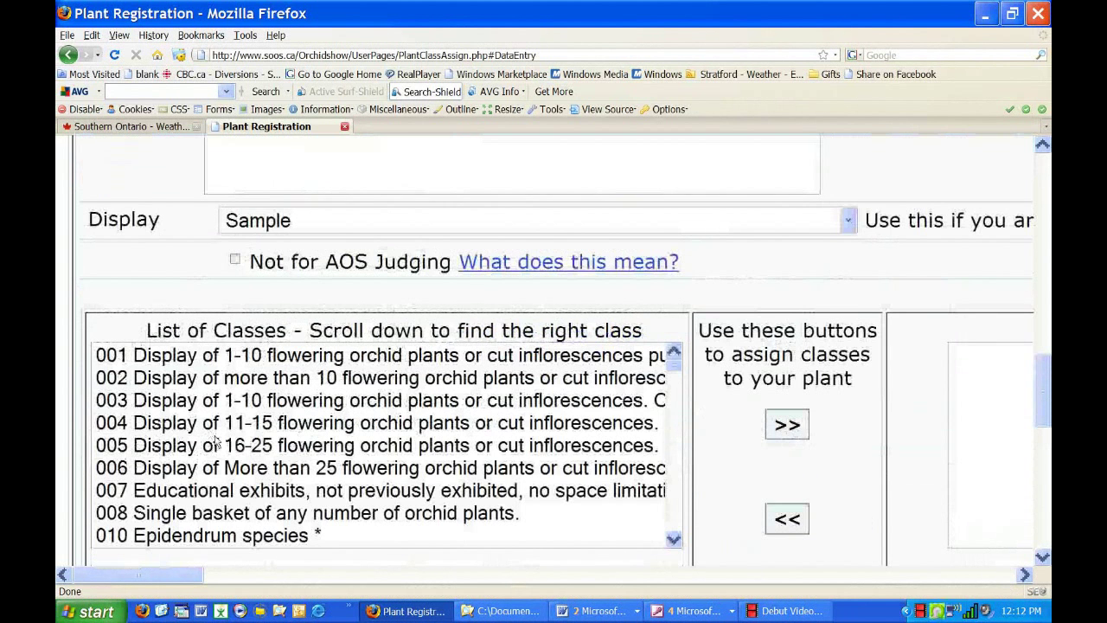
scroll(216, 443, "up", 2)
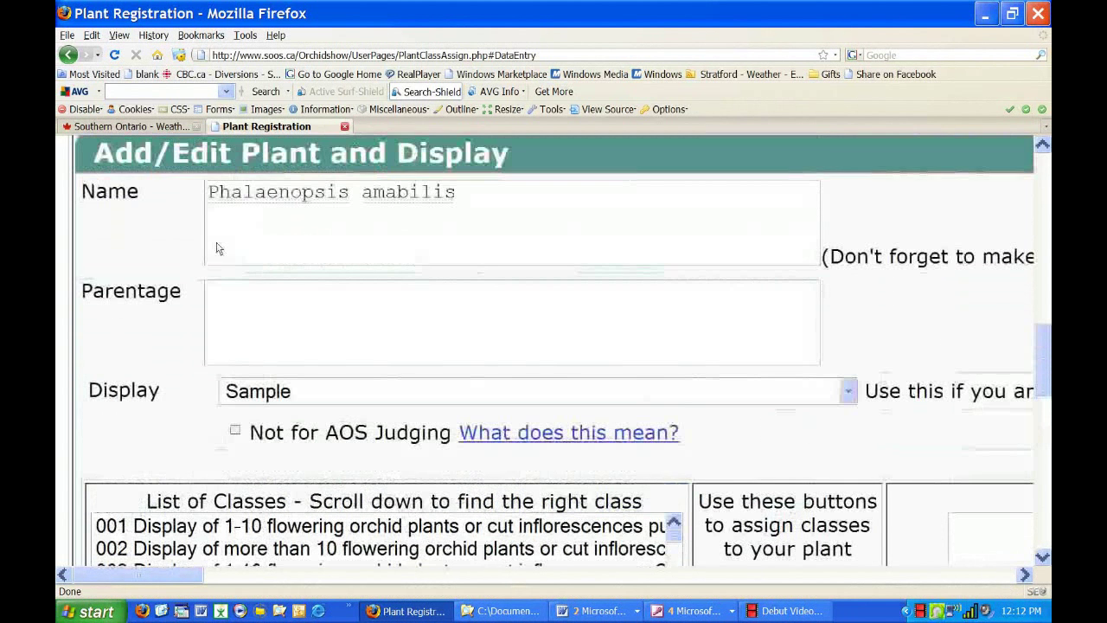
scroll(385, 405, "down", 5)
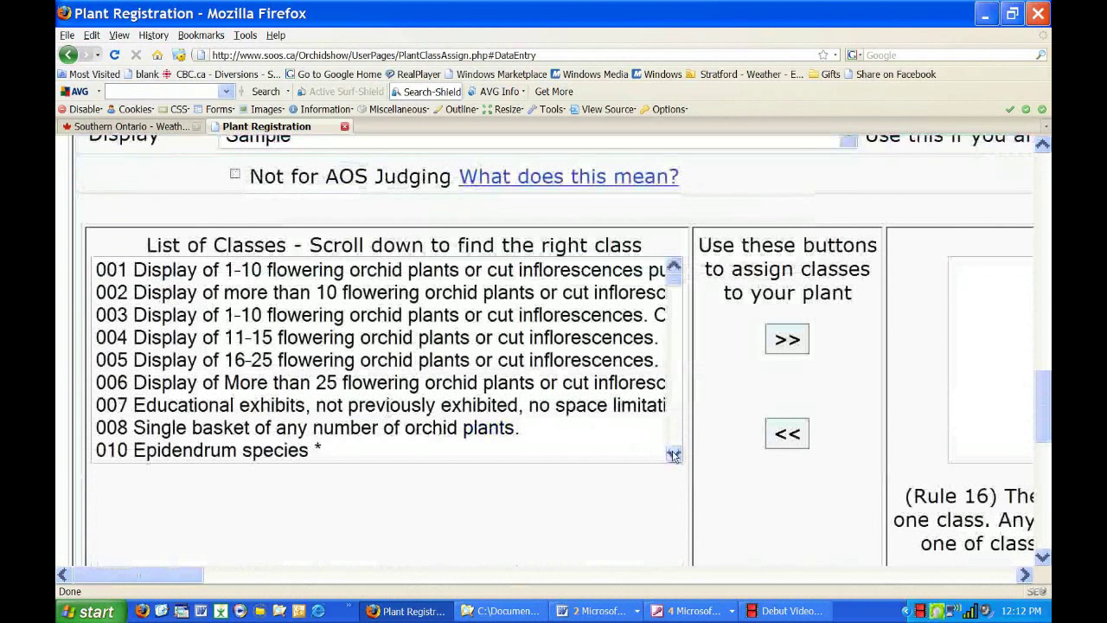
left_click(674, 455)
scroll(674, 455, "down", 3)
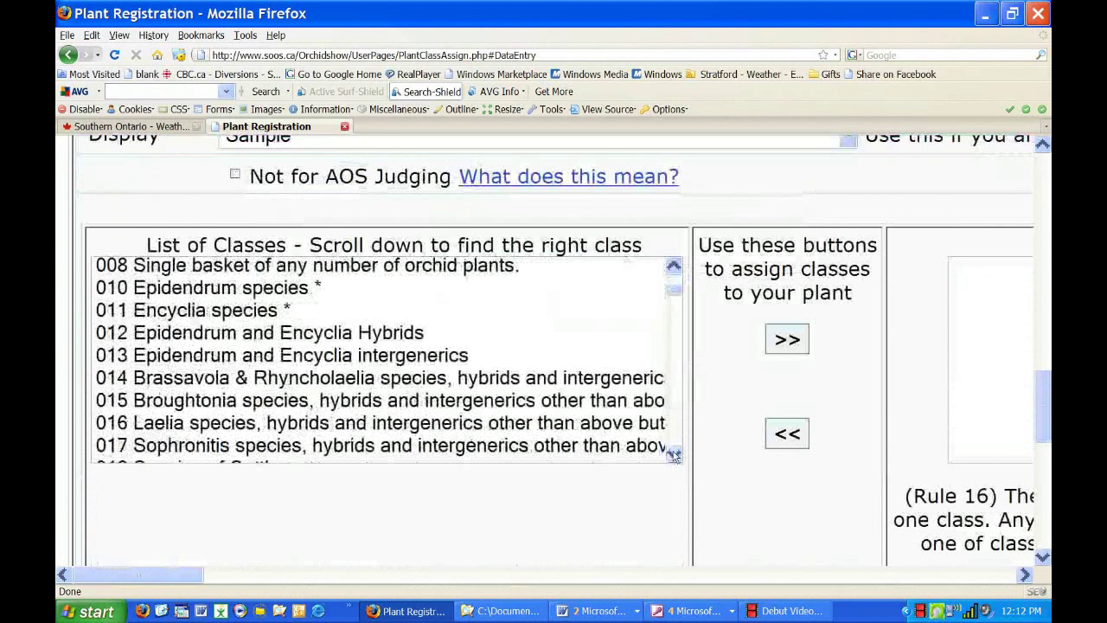
scroll(673, 455, "down", 4)
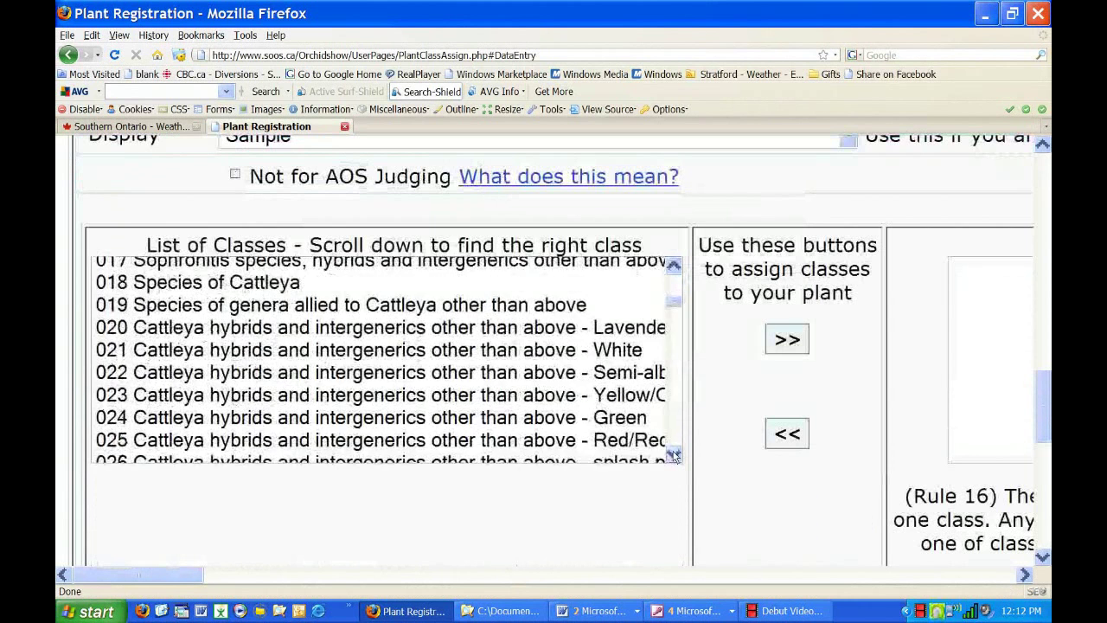
scroll(674, 455, "down", 2)
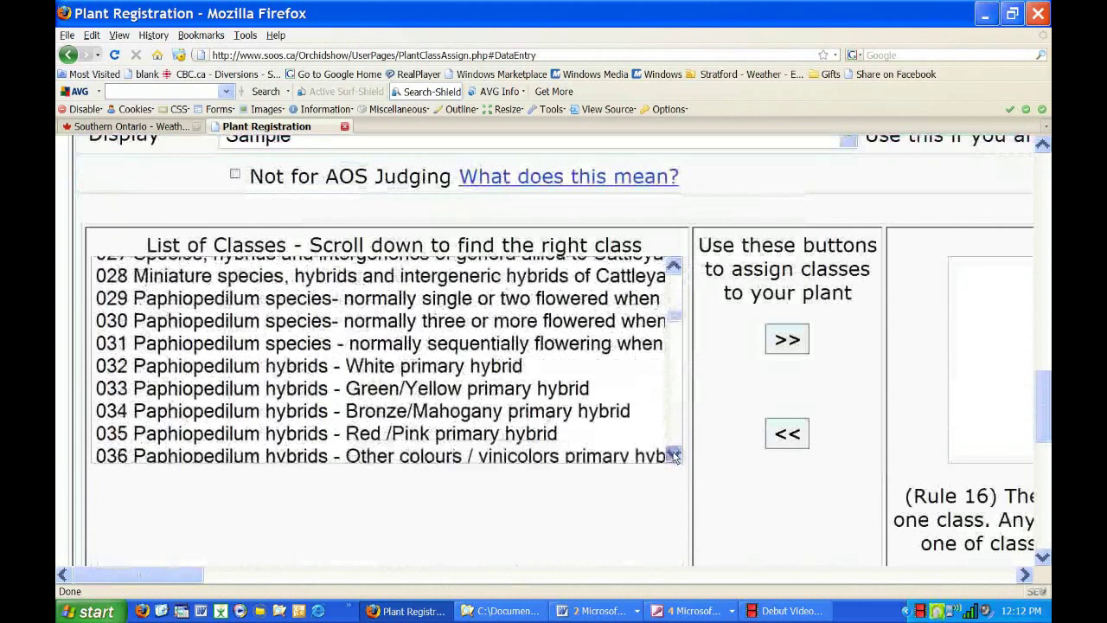